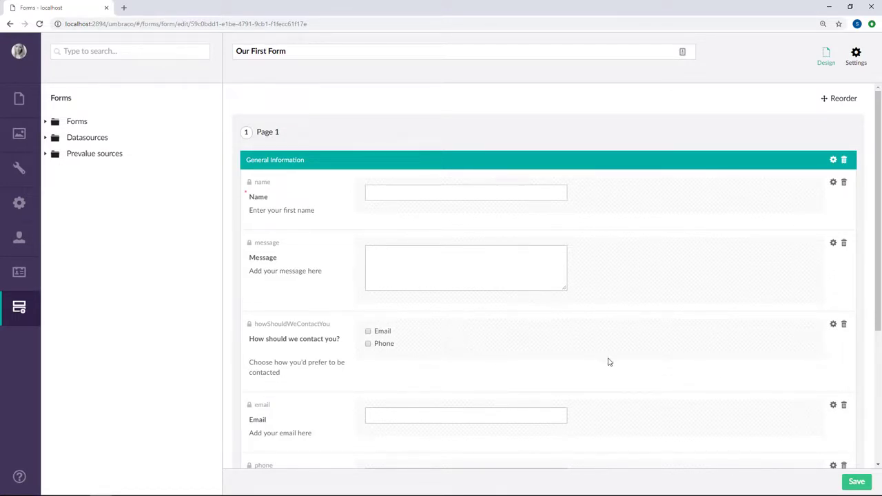
- Review the settings and prevalue items of the "How should we contact you?" question, leaving them unedited
click(833, 325)
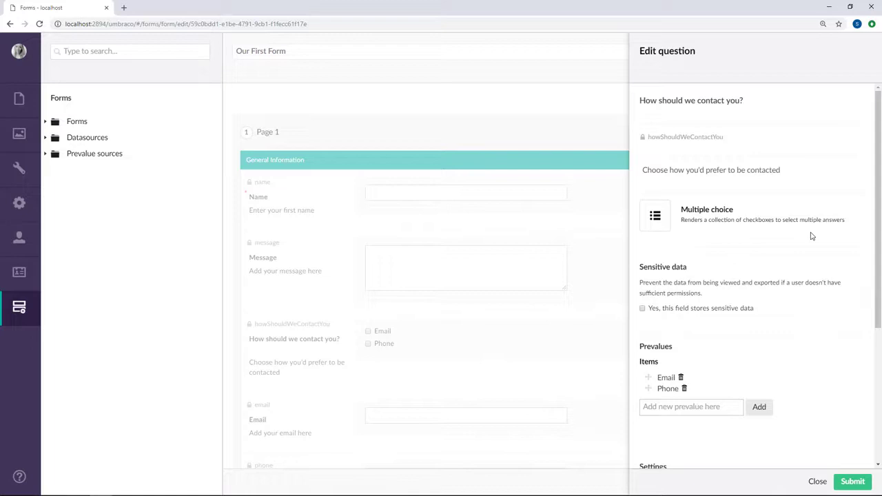
scroll(823, 313, down, 1)
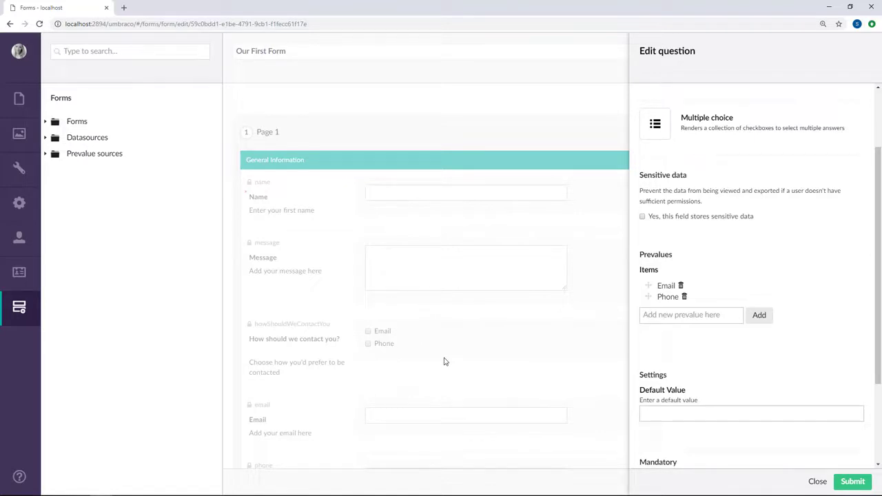
click(814, 481)
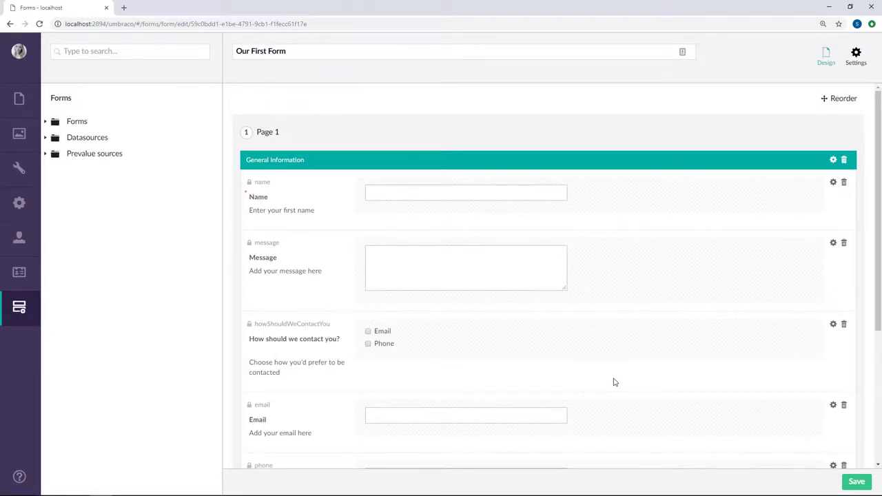
- Open the Email question's settings and enable conditions for it
scroll(614, 382, down, 1)
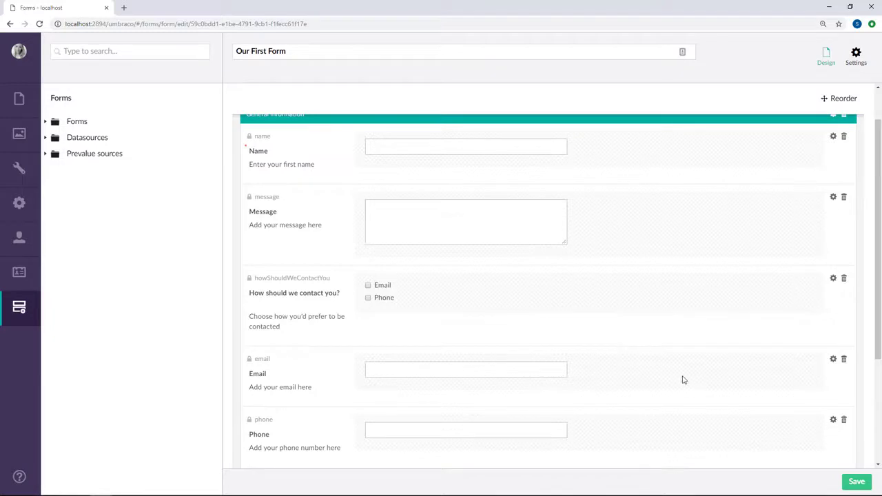
click(833, 359)
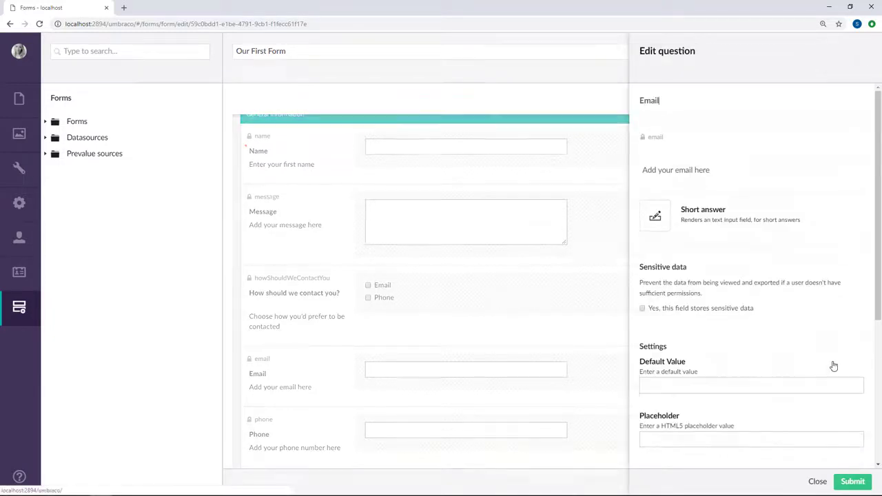
scroll(805, 334, down, 2)
scroll(806, 333, down, 3)
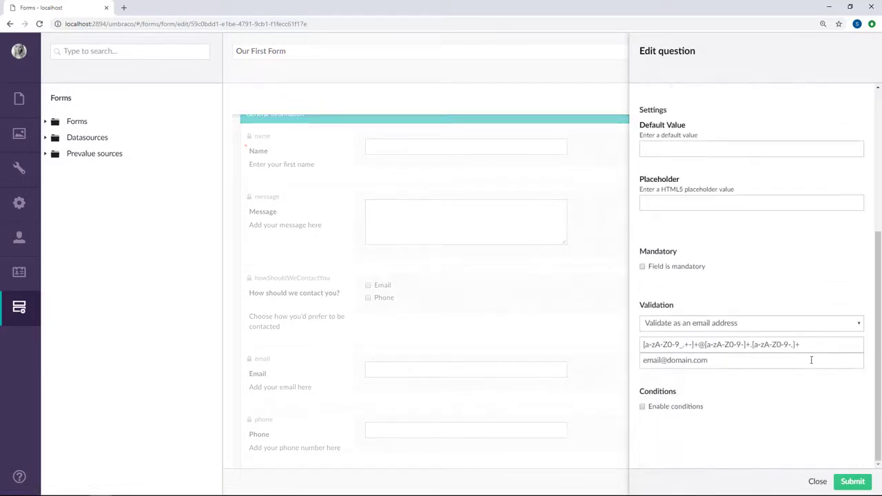
click(642, 407)
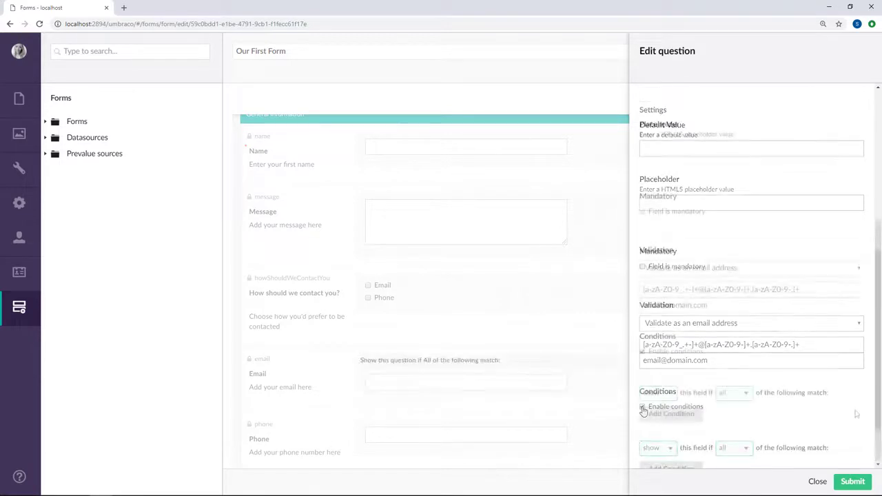
scroll(857, 414, down, 1)
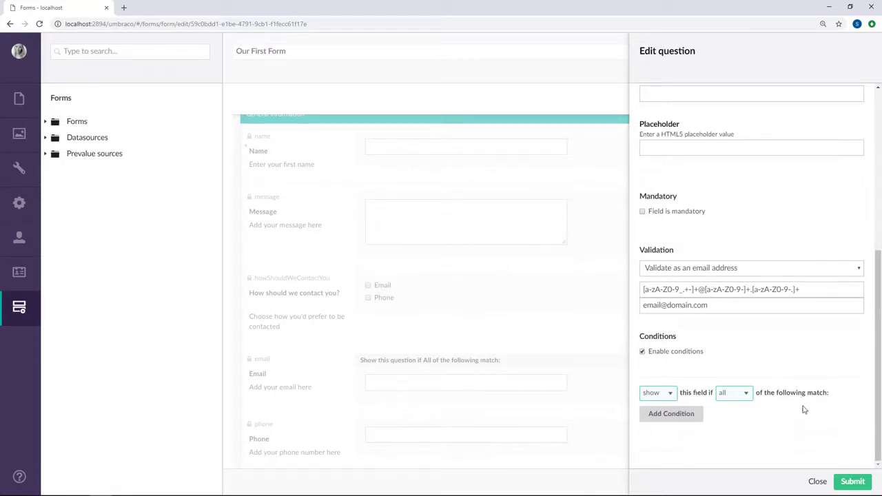
- Add a condition showing the Email question if "How should we contact you?" is Email, and submit the question settings
click(665, 418)
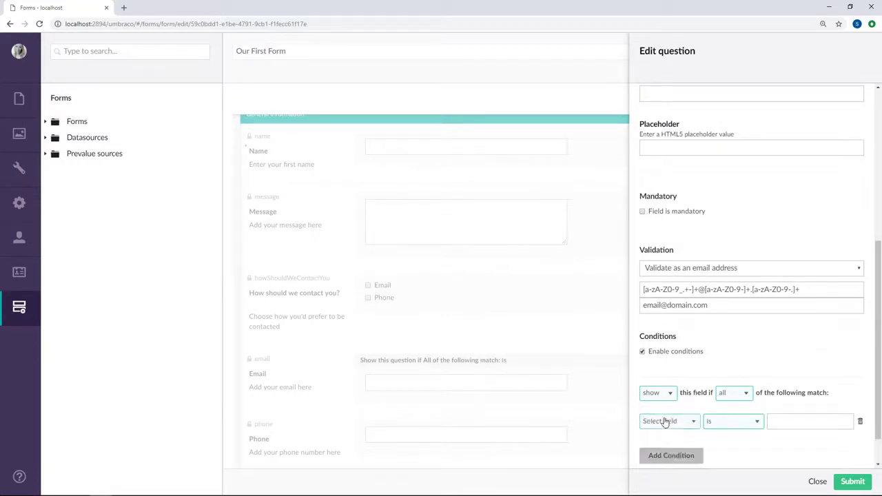
scroll(728, 411, down, 1)
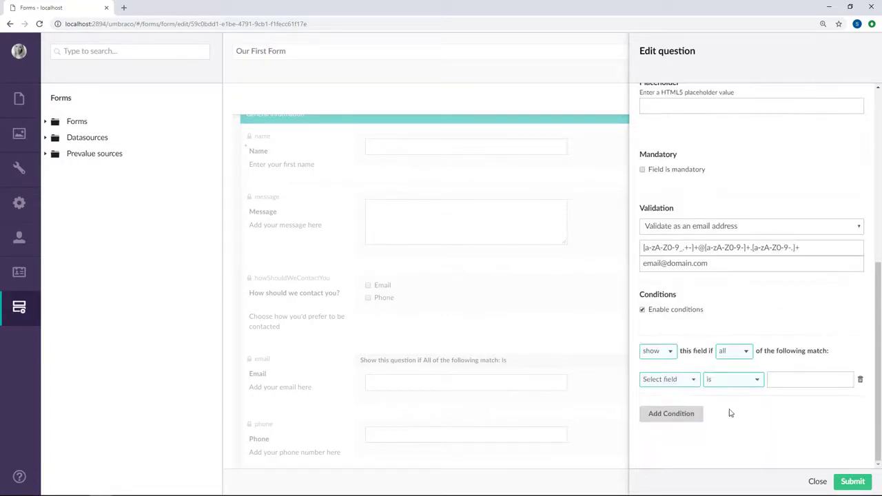
click(653, 379)
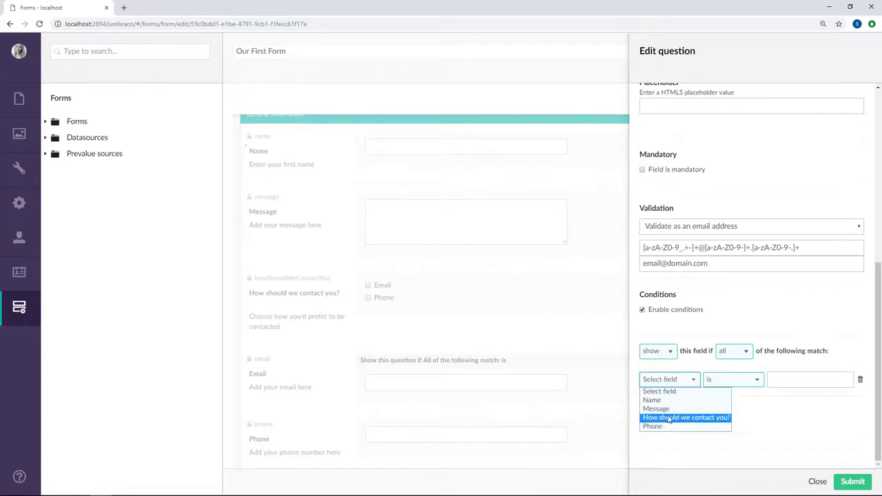
click(671, 418)
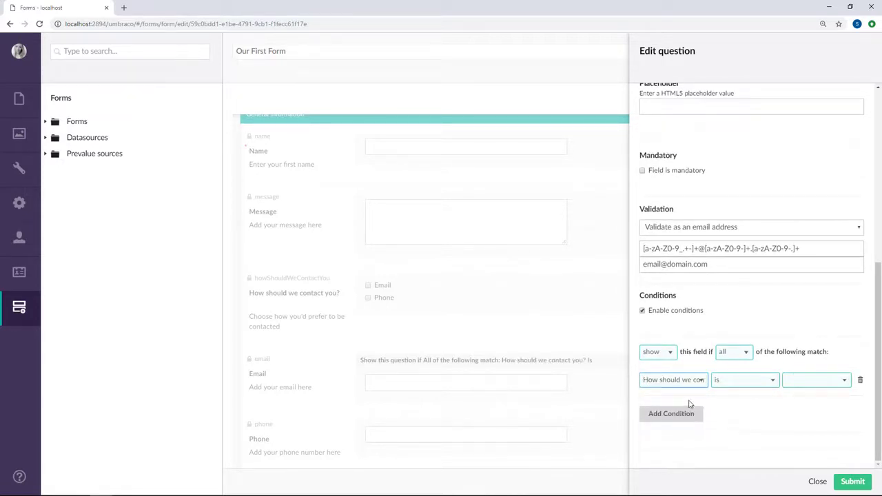
click(845, 387)
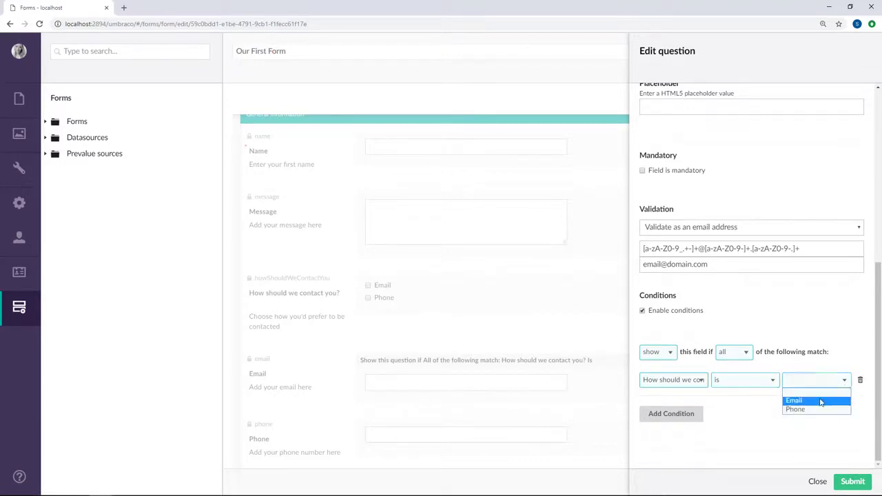
click(790, 402)
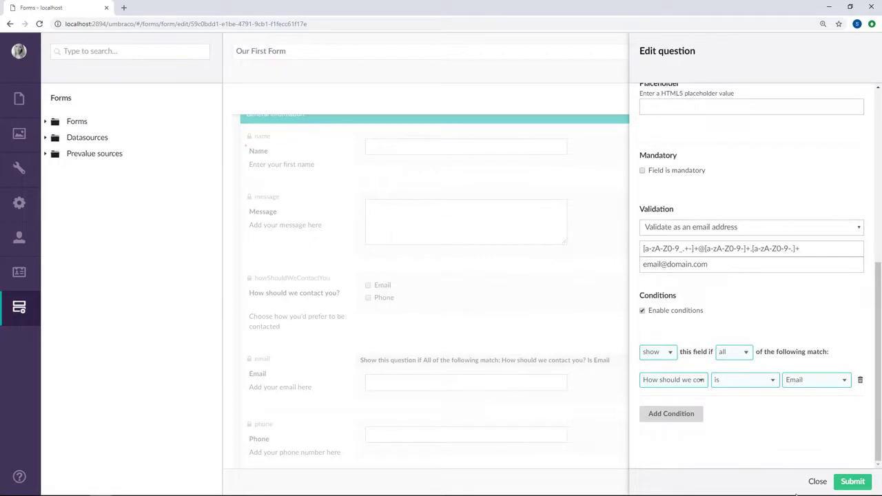
click(856, 484)
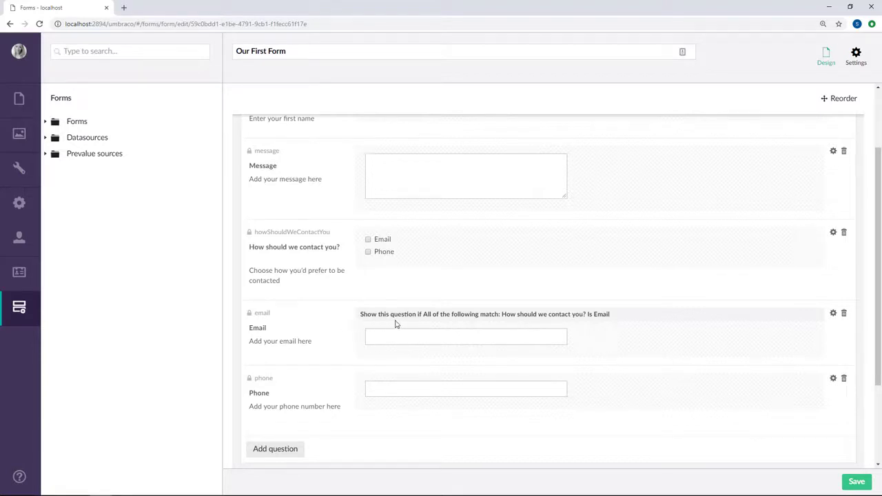
- Open the Phone question's settings and enable conditions for it
scroll(655, 335, down, 1)
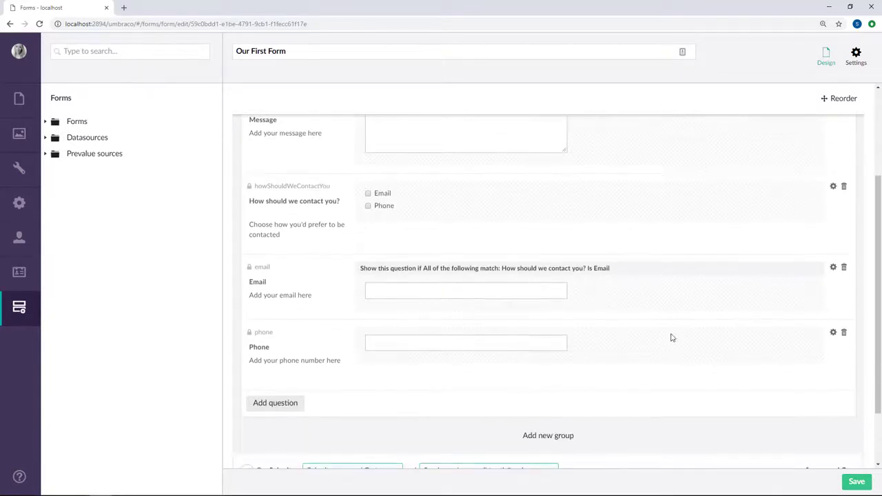
click(833, 333)
scroll(744, 365, down, 2)
click(804, 405)
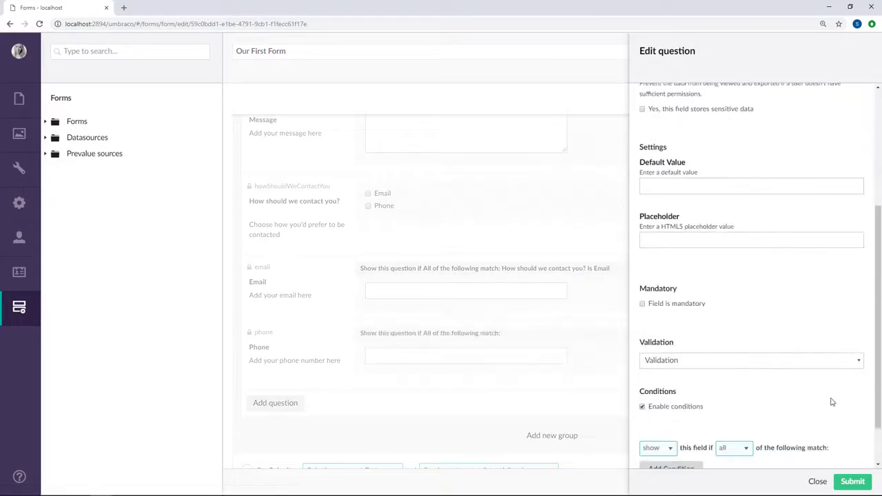
scroll(689, 428, down, 1)
- Add a condition showing the Phone question if "How should we contact you?" is Phone, and submit the question settings
click(669, 415)
scroll(744, 414, down, 1)
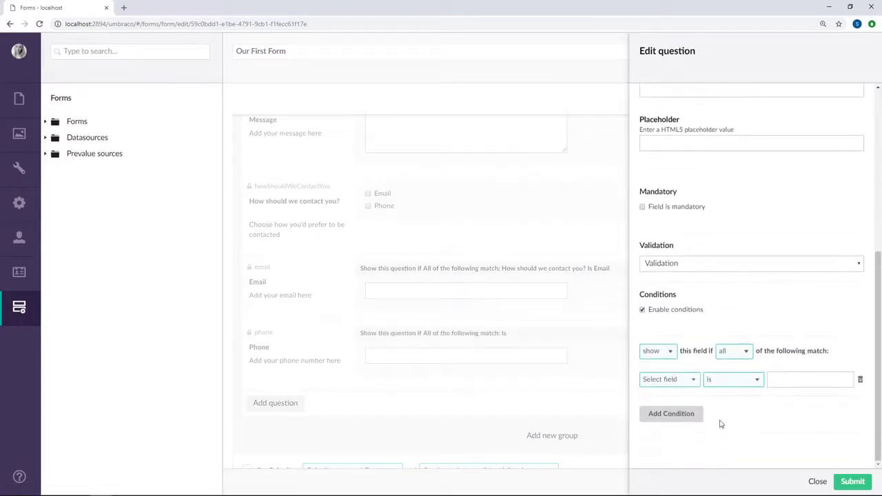
click(679, 380)
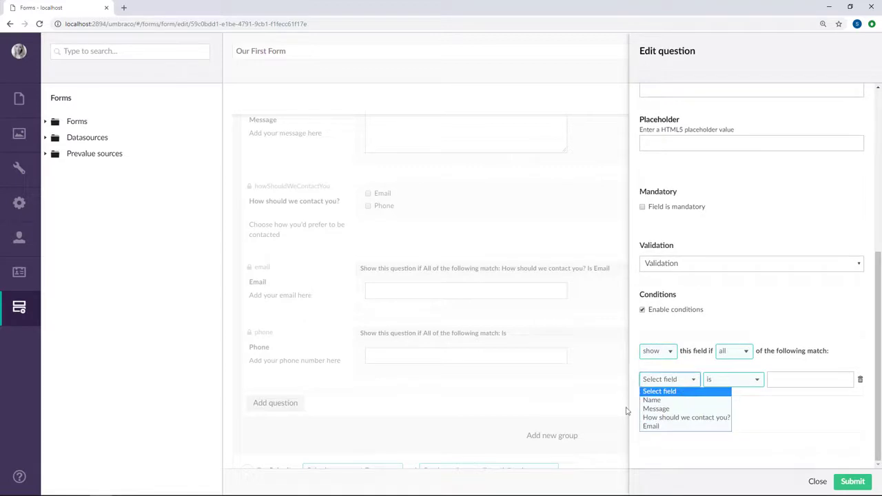
click(702, 418)
click(803, 383)
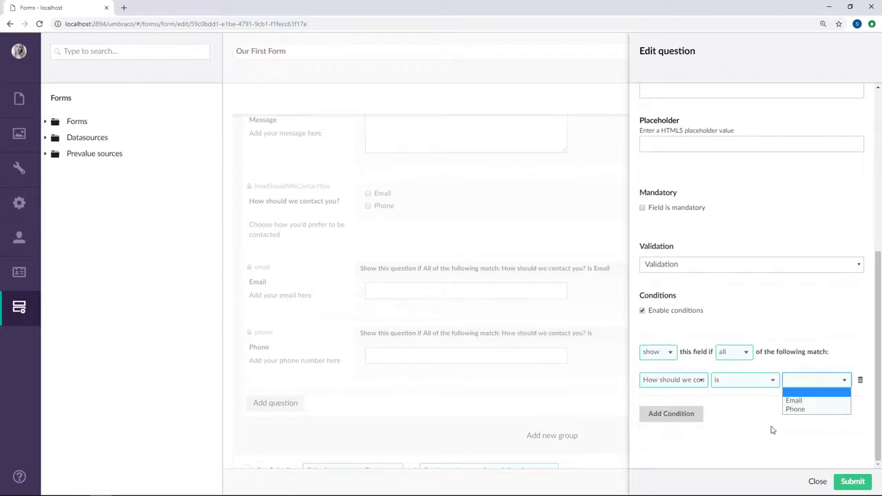
click(792, 411)
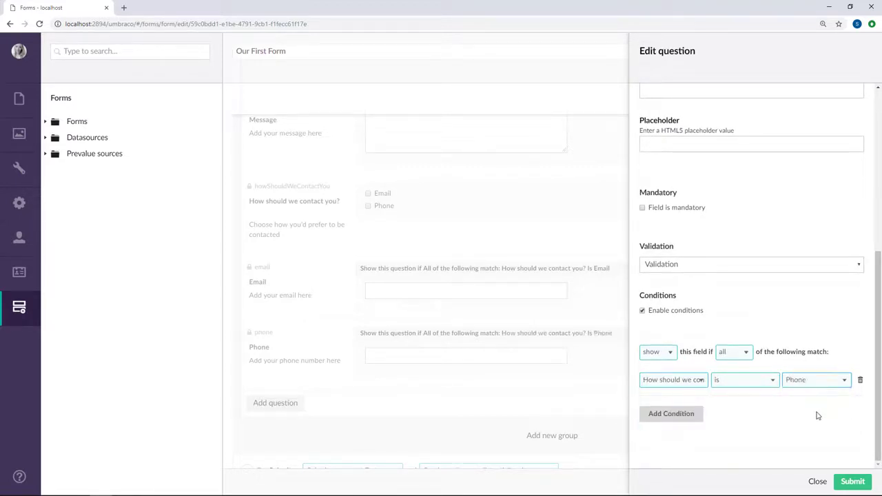
click(850, 483)
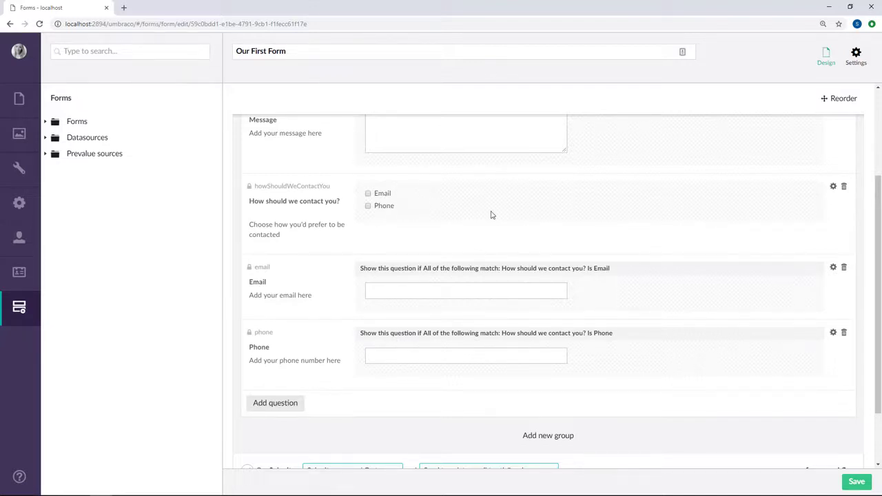
- Save Our First Form and switch to the published Our Forms page on the website
scroll(656, 332, up, 4)
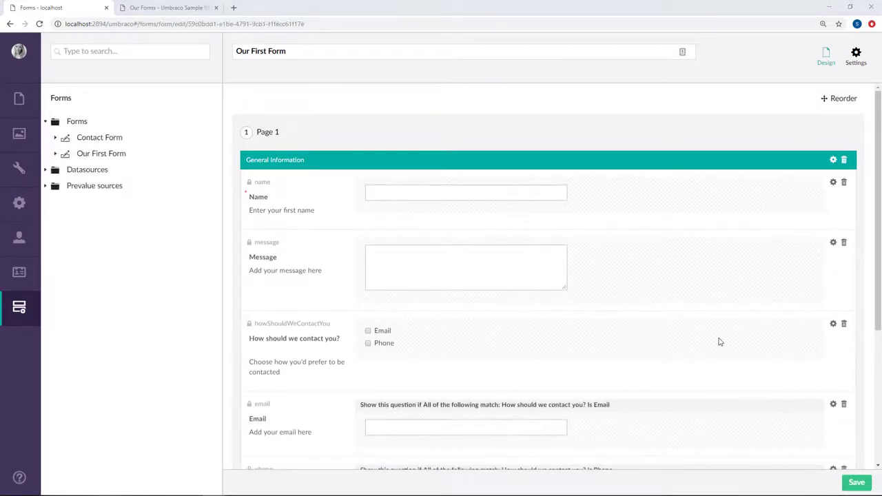
click(854, 484)
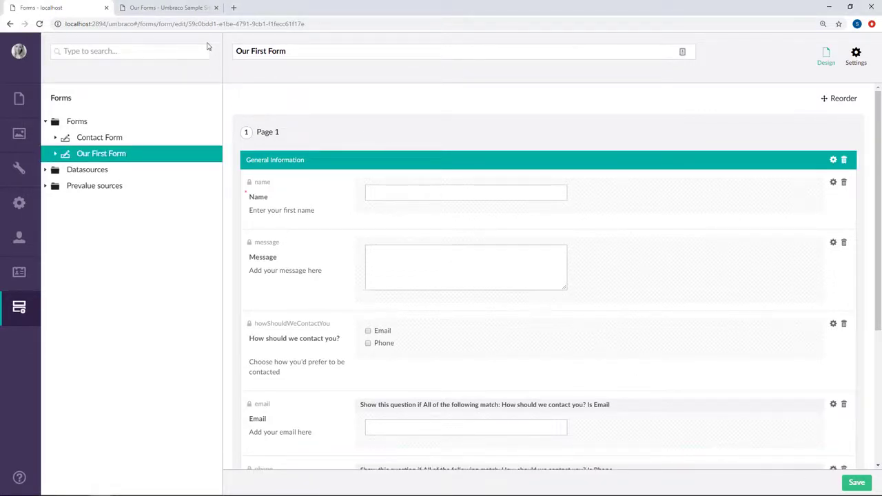
click(187, 9)
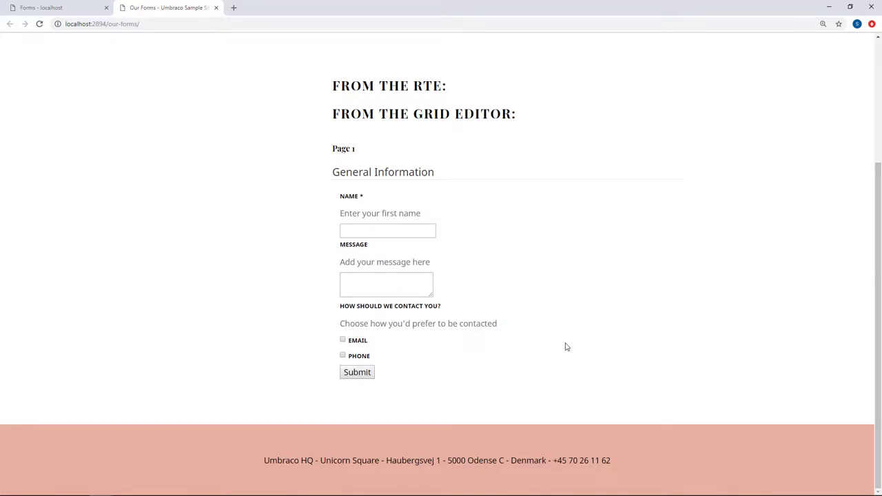
- Test the conditional fields by selecting the Email and Phone contact options, clearing Phone, and placing the cursor in the email field
click(361, 341)
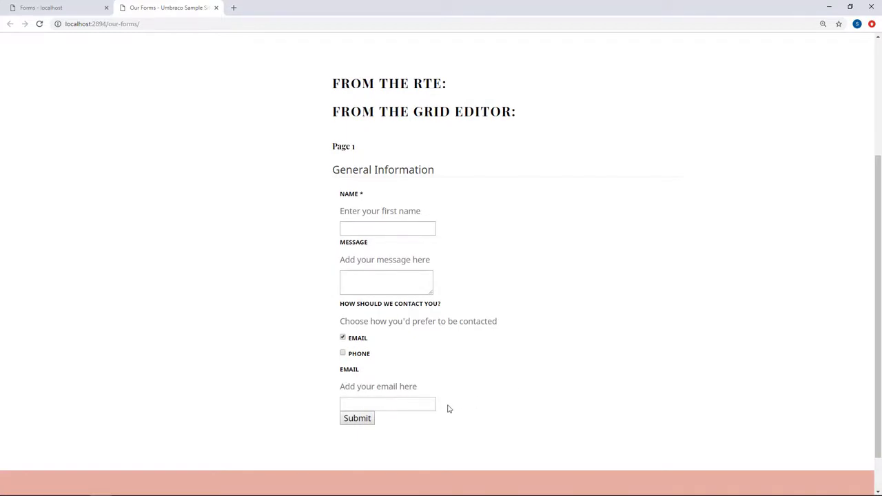
click(366, 355)
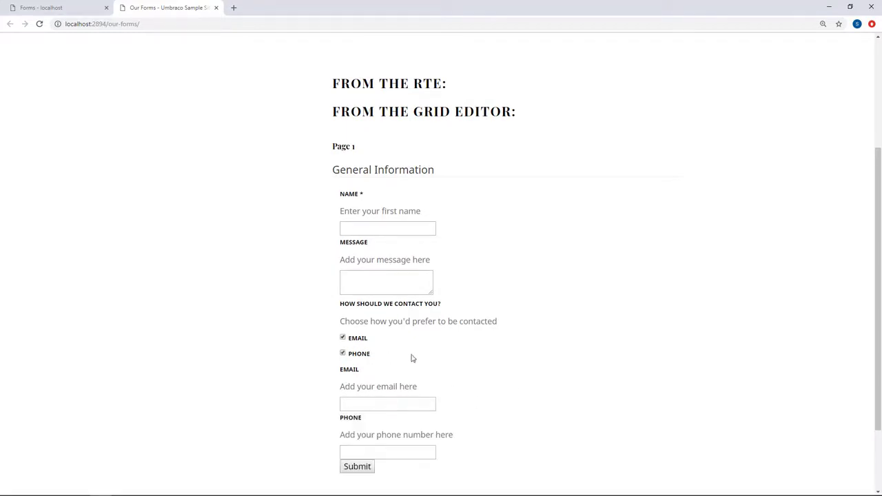
scroll(496, 384, down, 1)
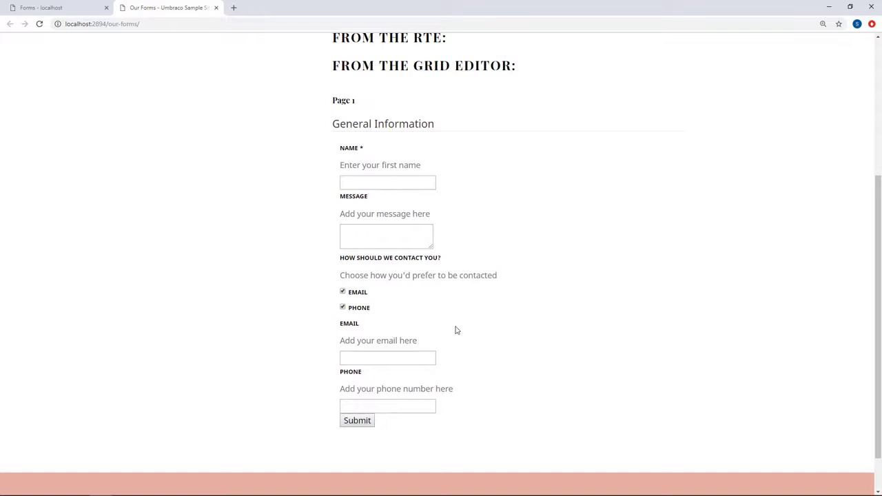
click(343, 310)
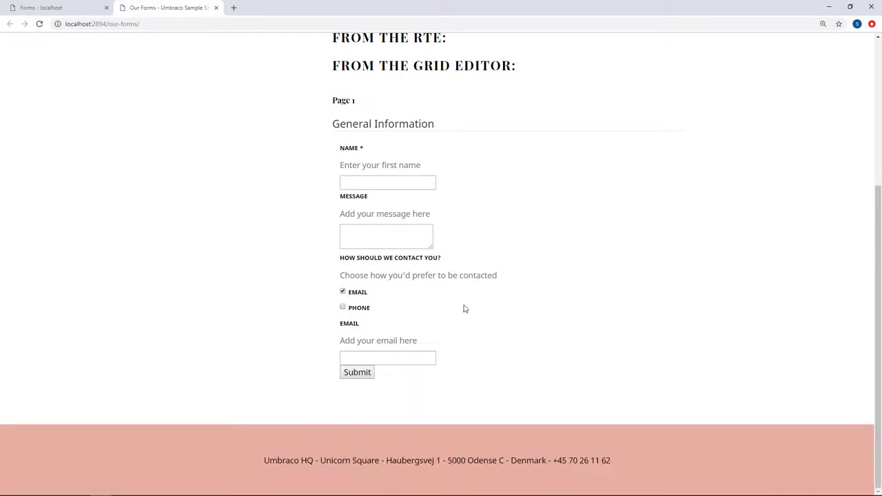
click(406, 358)
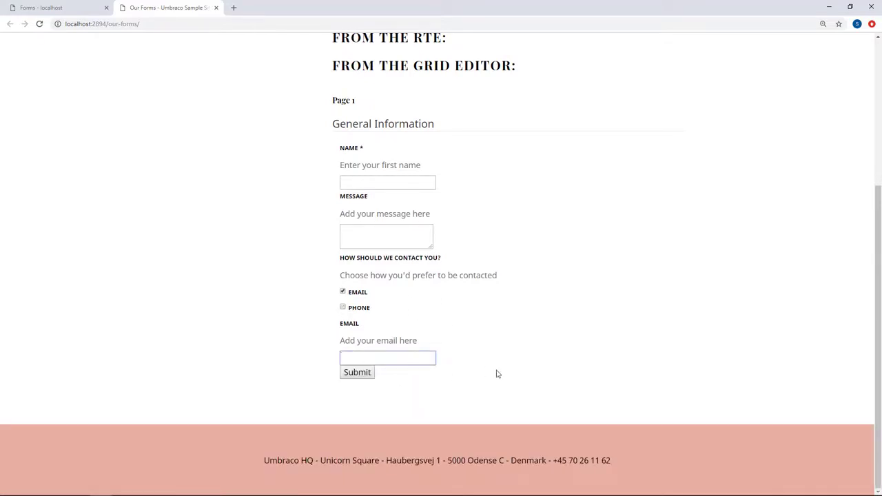